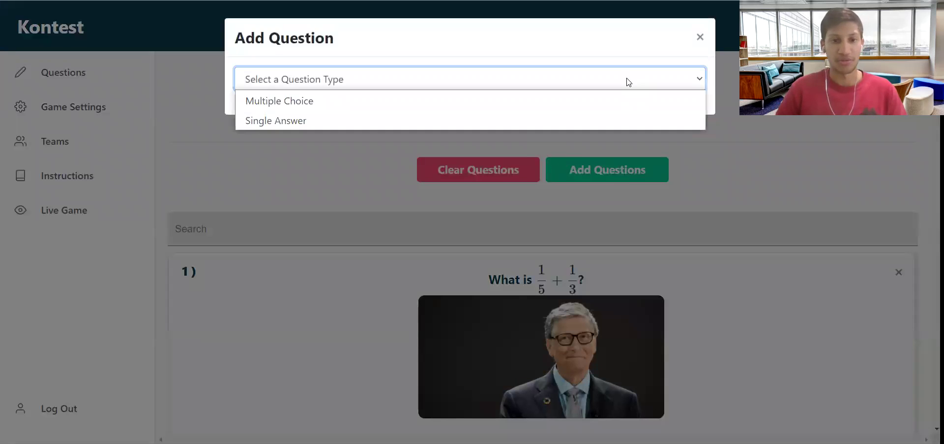
Choose Single Answer as the question type and enter "What is 1/2 + 1/3" as the question text.
click(319, 123)
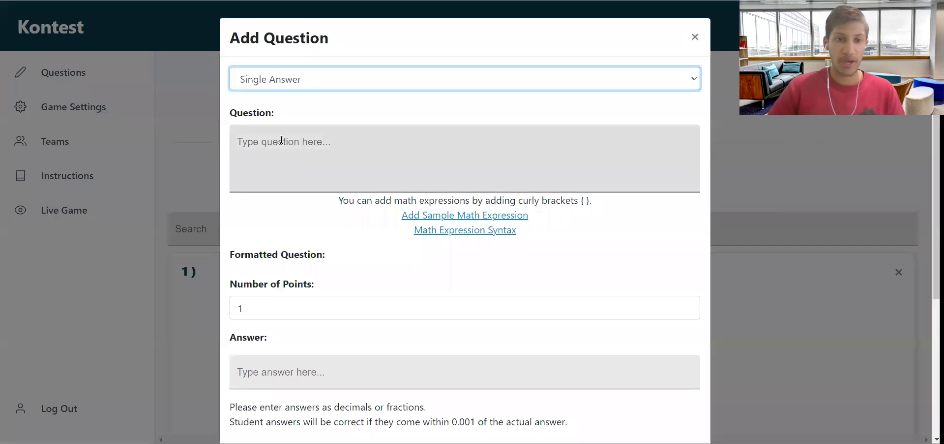
click(281, 140)
text(What is )
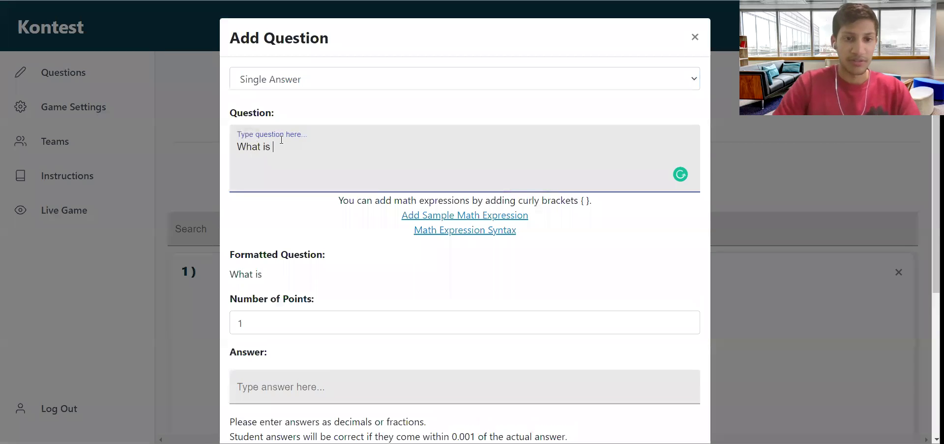
text(2/3 )
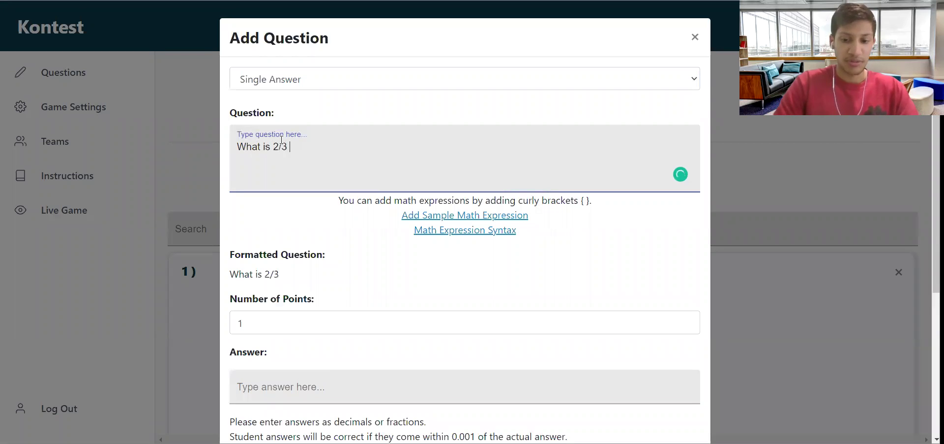
text(+ 4/)
key(BackSpace)
key(BackSpace)
key(BackSpace)
key(BackSpace)
key(BackSpace)
key(BackSpace)
key(BackSpace)
key(BackSpace)
text(1/2 + 1/3)
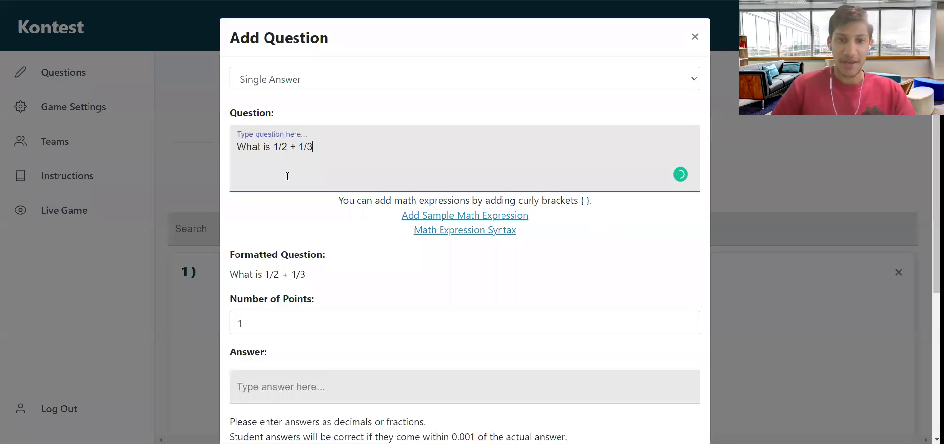
Wrap 1/2 + 1/3 in the question text in one pair of curly brackets to format it as math.
click(279, 148)
text({)
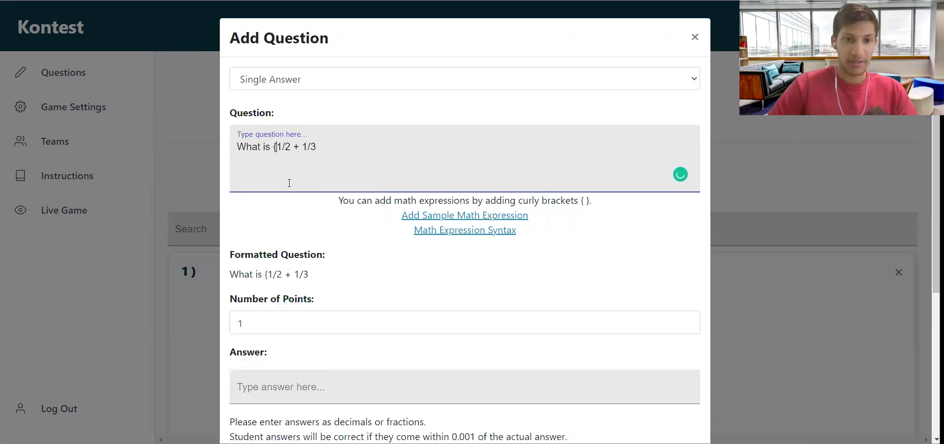
text(})
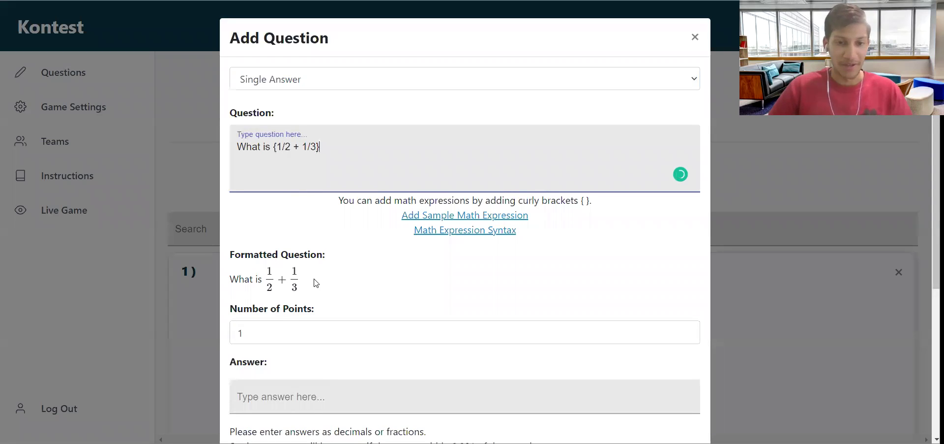
Split the math expression into separately bracketed parts so the question reads "What is {1/2} {+} {1/3}".
click(292, 145)
text(})
key(Right)
text({)
key(Right)
text(})
key(Right)
text({)
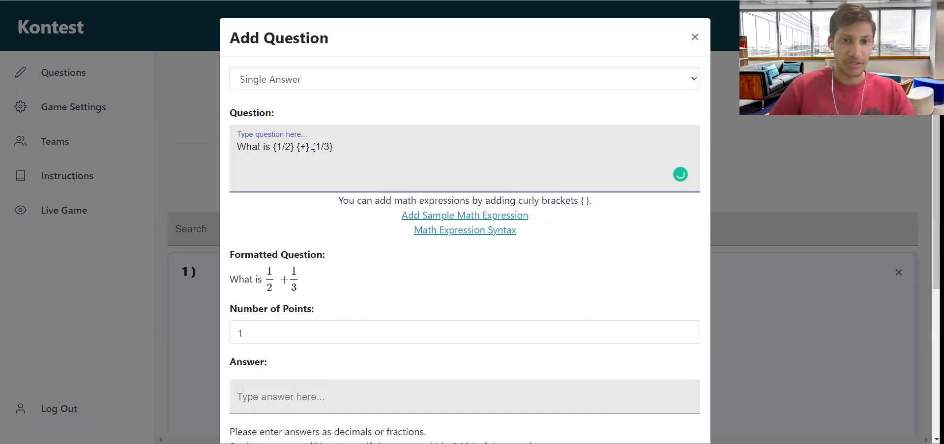
Remove the inner curly brackets so a single pair encloses the whole expression 1/2 + 1/3.
key(BackSpace)
key(BackSpace)
key(BackSpace)
key(Left)
key(Left)
key(BackSpace)
key(BackSpace)
key(BackSpace)
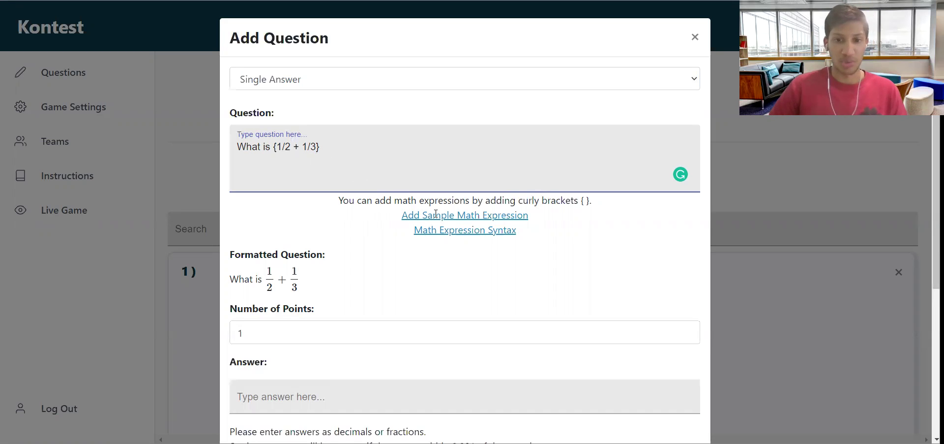
Add sqrt(2) after 1/3 inside the curly brackets of the question's math expression.
click(317, 147)
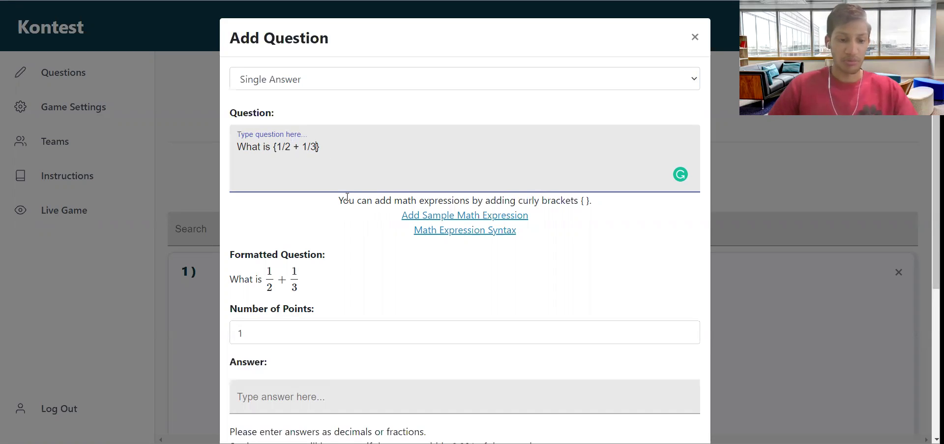
text(sqrt(2))
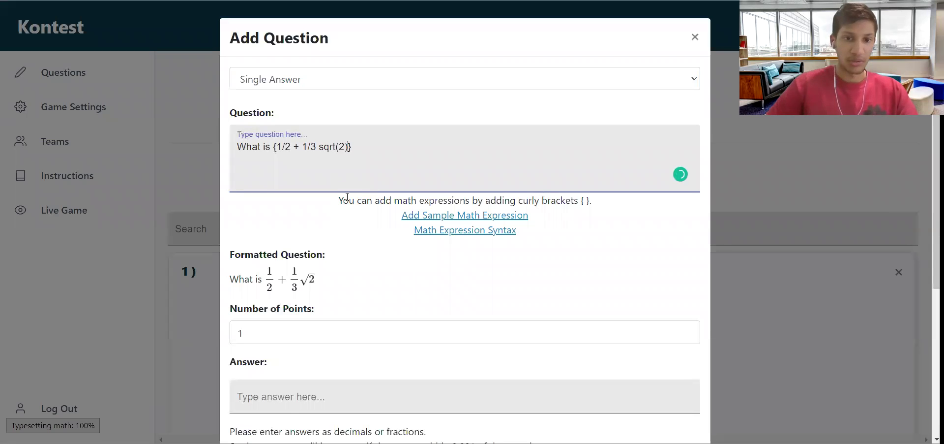
text())
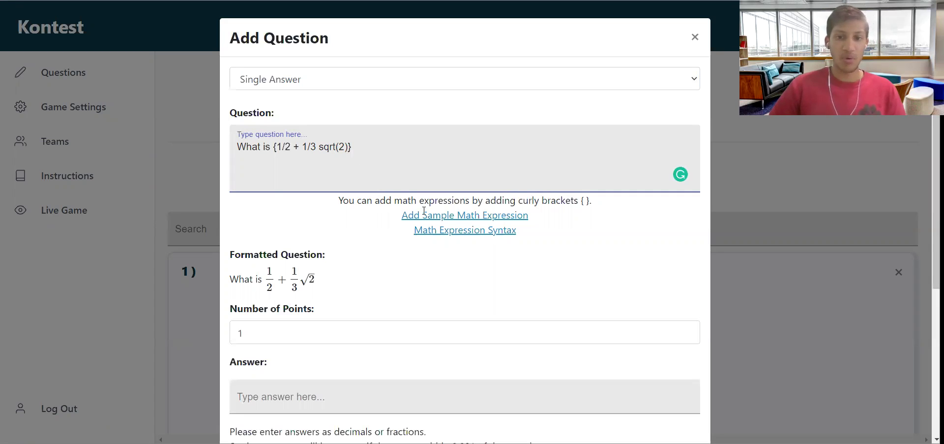
Insert three sample math expressions into the question and delete the original {1/2 + 1/3 sqrt(2)} expression.
click(458, 216)
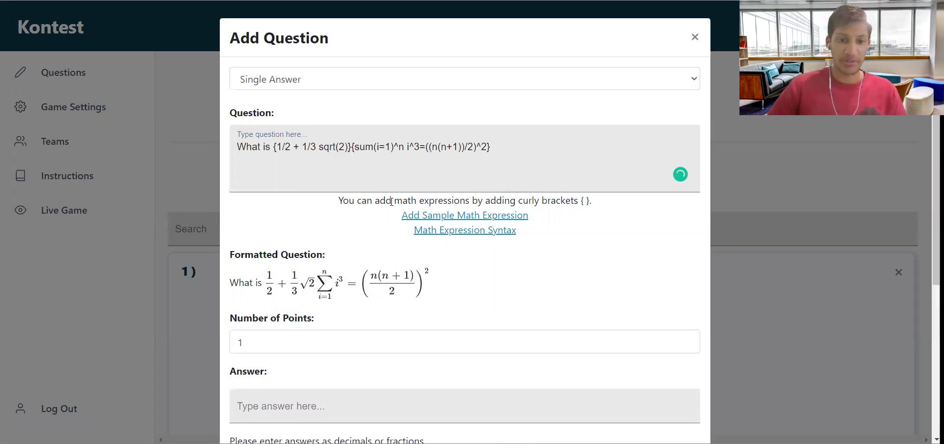
drag(351, 147, 273, 147)
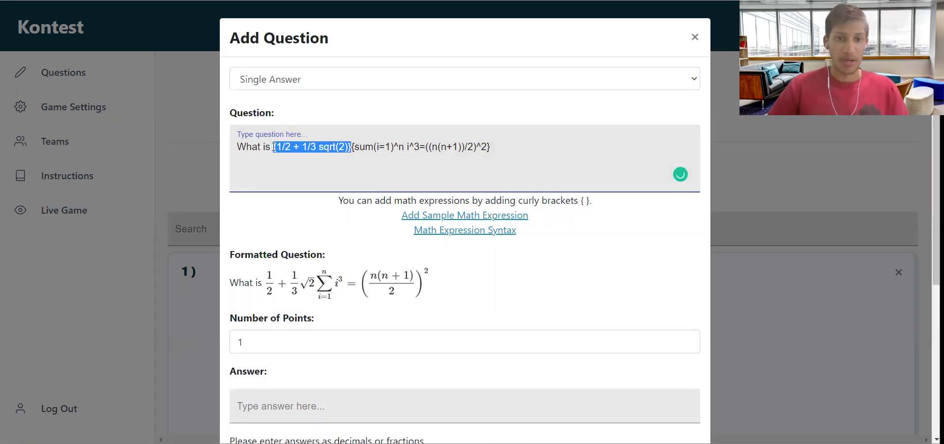
key(BackSpace)
click(468, 215)
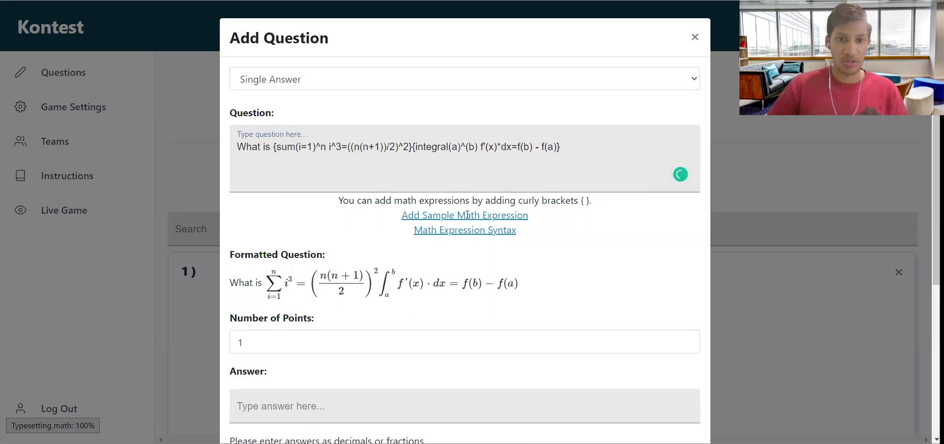
click(467, 215)
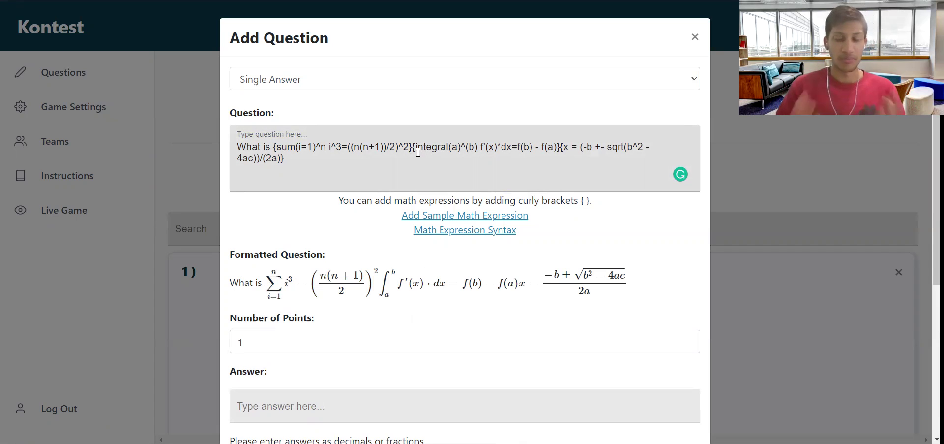
Open the math expression syntax reference and find the prod code among the operation symbols.
click(461, 231)
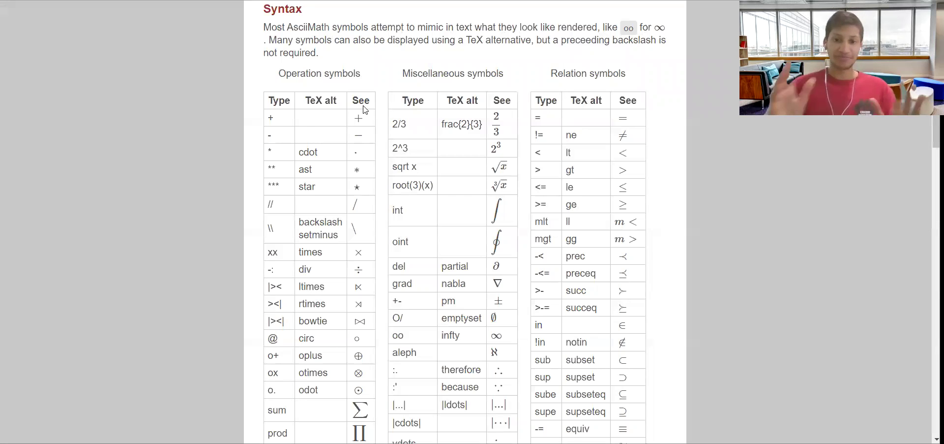
scroll(520, 156, down, 2)
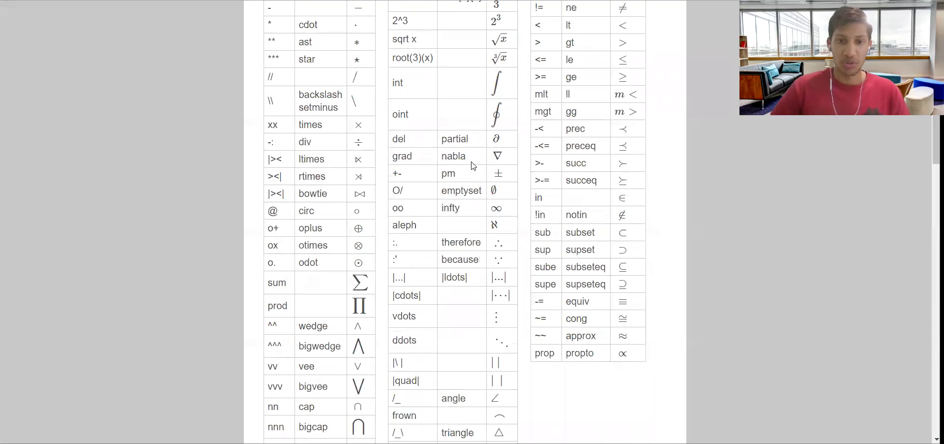
scroll(486, 171, down, 3)
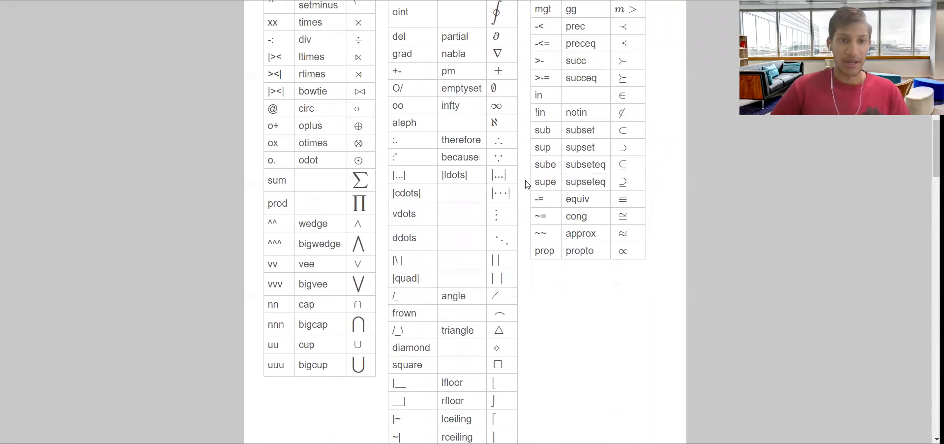
double_click(279, 160)
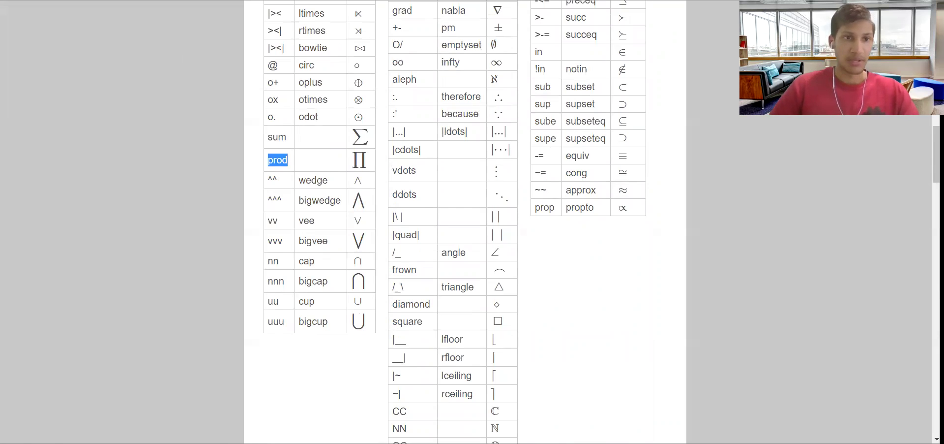
Switch back to Kontest and replace all the sample expressions in the question with {prod}.
key(alt+Tab)
click(304, 162)
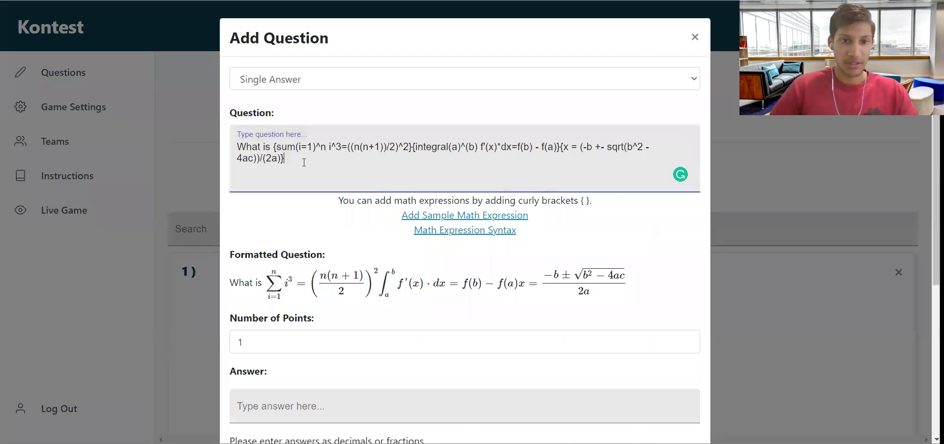
drag(303, 163, 277, 146)
text({prod)
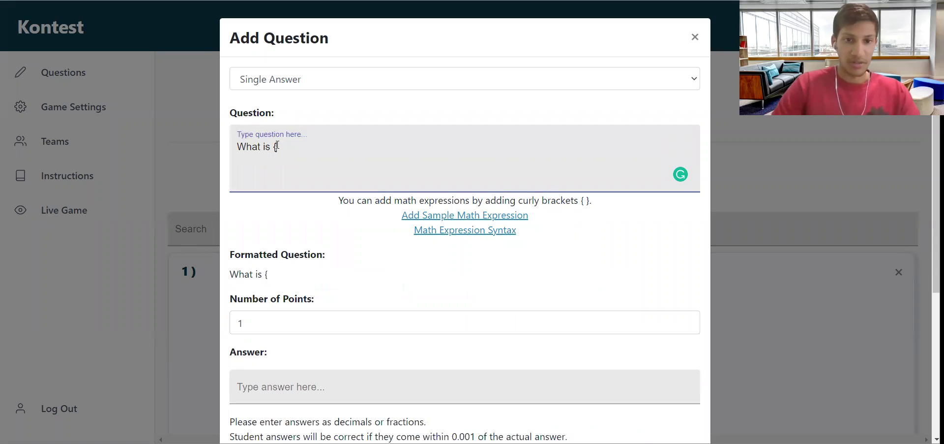
text(})
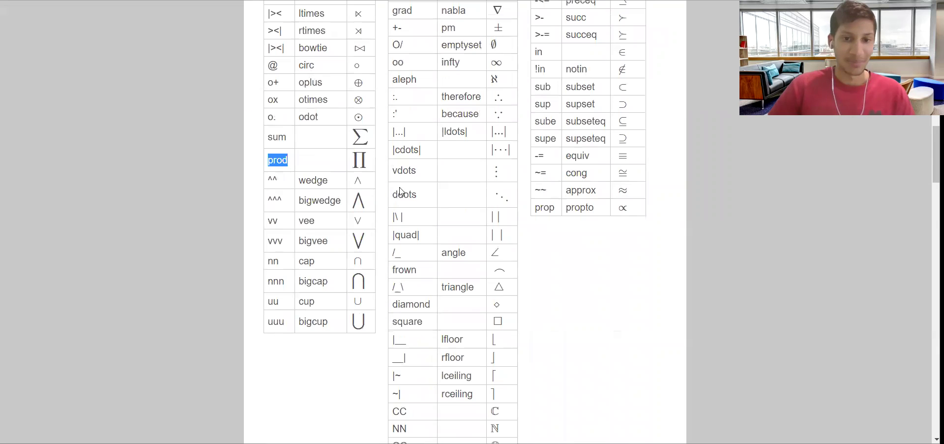
Copy the nnn code for bigcap from the syntax reference and paste it after prod inside the brackets.
scroll(393, 206, down, 1)
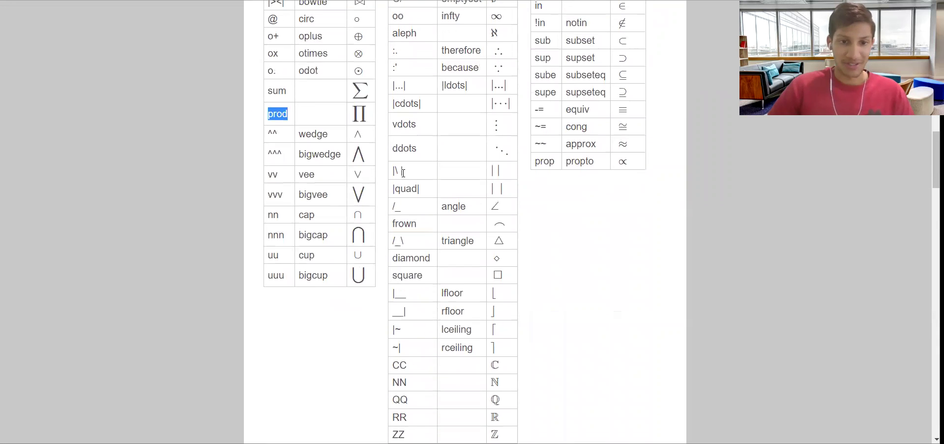
double_click(274, 234)
key(ctrl+c)
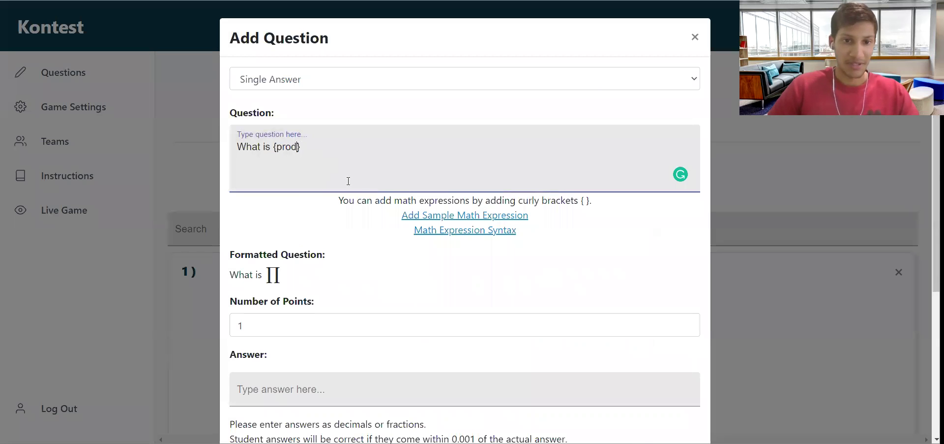
key(ctrl+v)
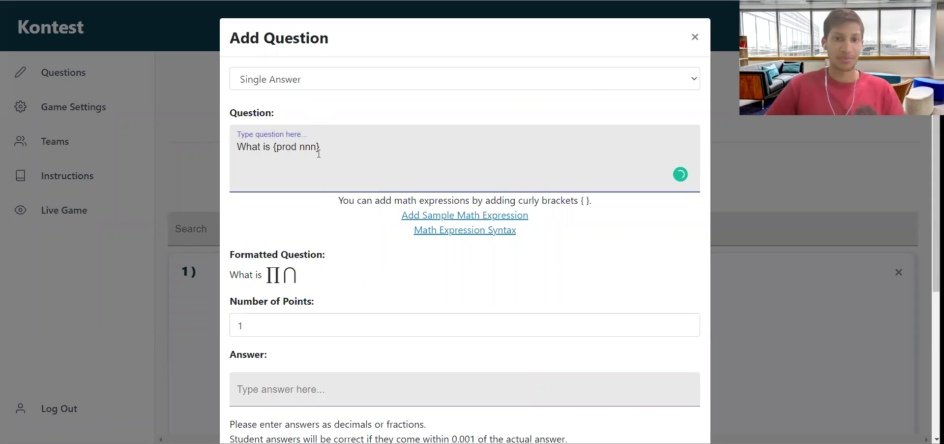
Delete nnn and prod from the question, leaving an empty pair of curly brackets after "What is".
double_click(314, 146)
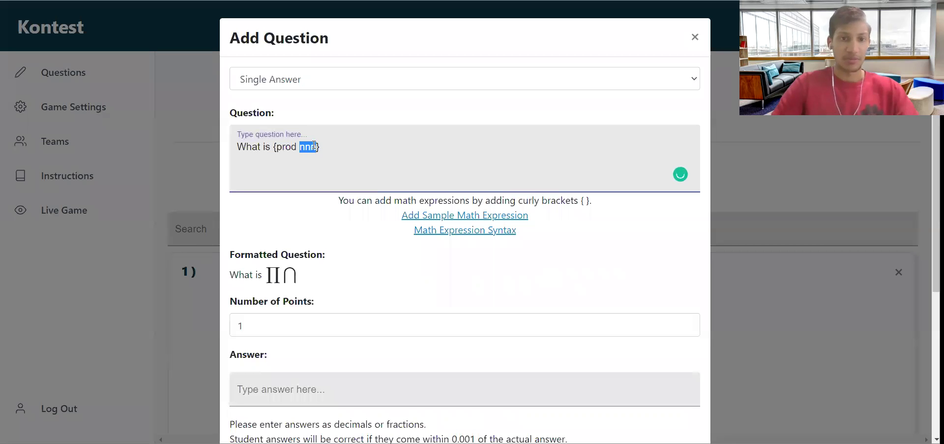
key(BackSpace)
key(BackSpace)
key(BackSpace)
key(BackSpace)
key(BackSpace)
key(BackSpace)
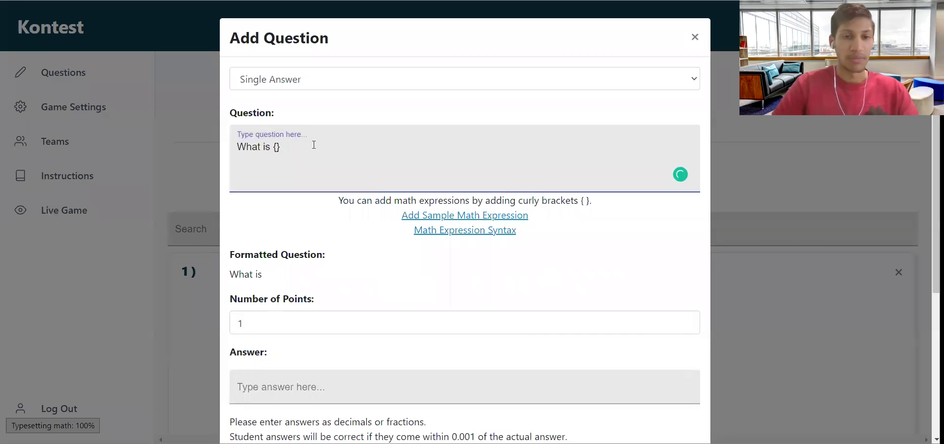
key(alt+Tab)
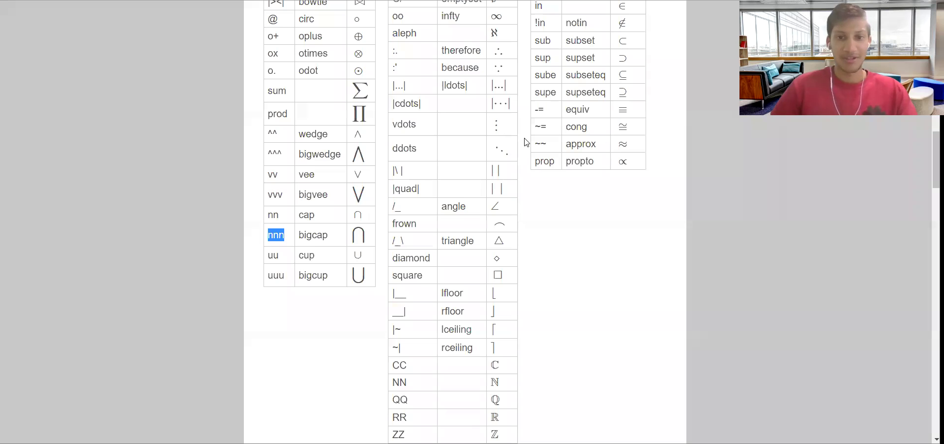
key(alt+Tab)
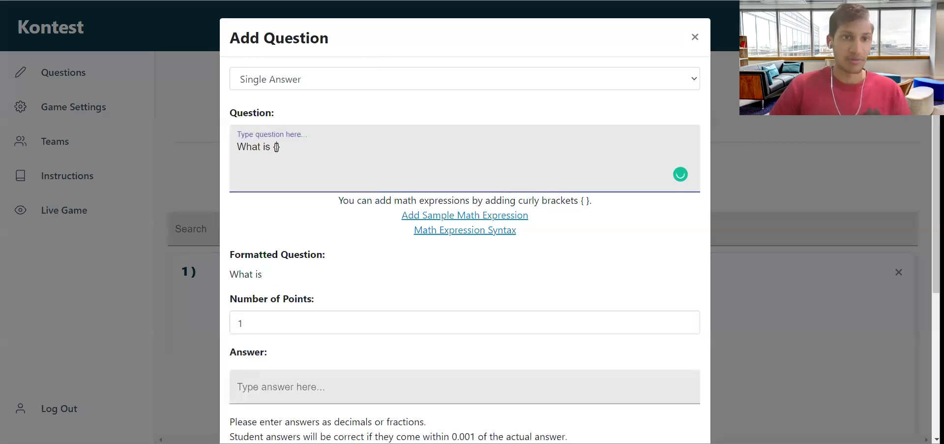
scroll(315, 146, down, 3)
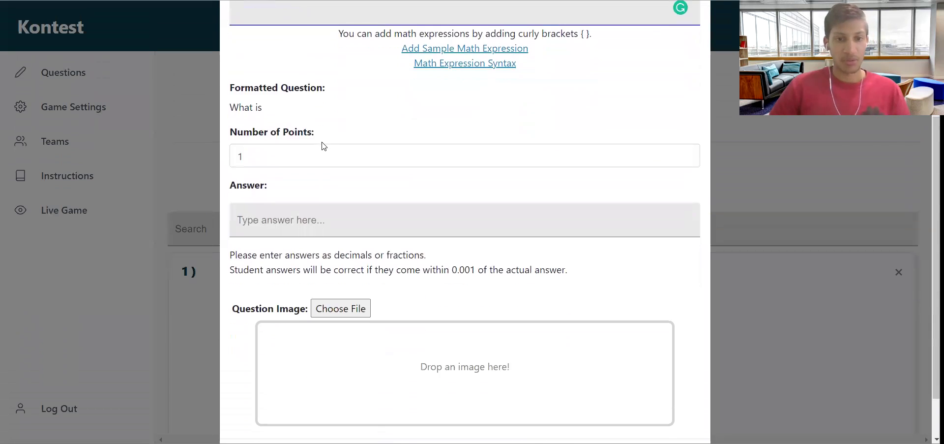
click(322, 215)
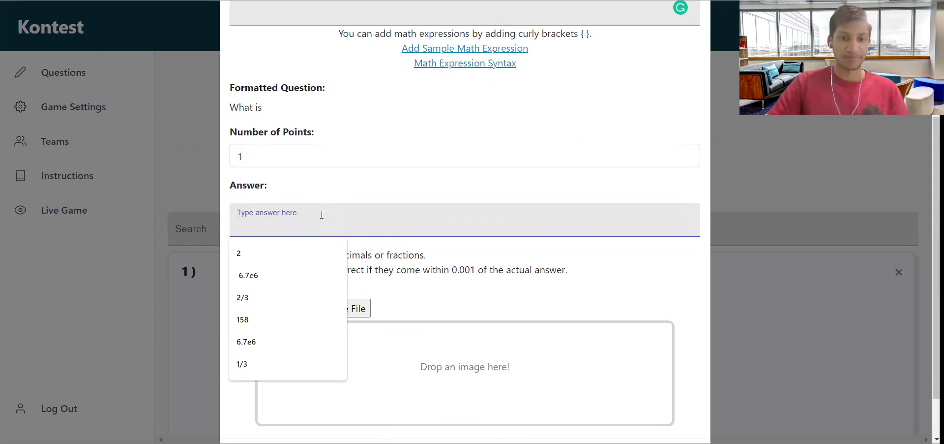
click(352, 246)
scroll(358, 235, up, 3)
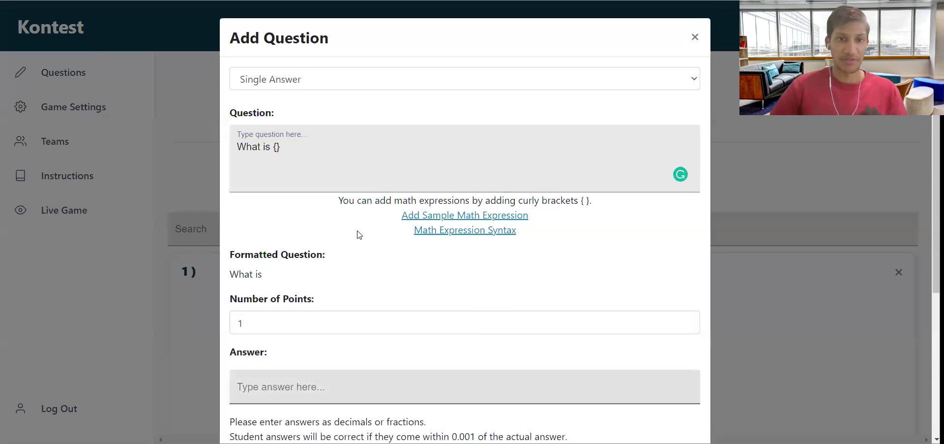
scroll(300, 116, down, 3)
click(312, 190)
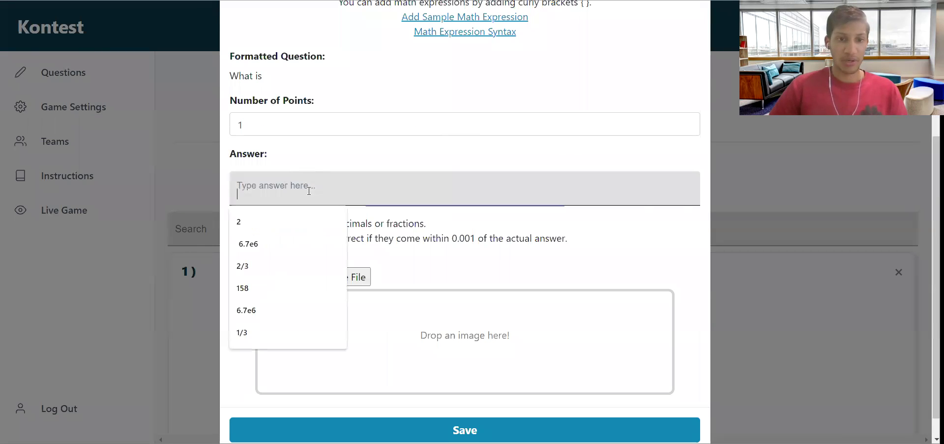
Enter 1/2 + 1/3 inside the empty curly brackets of the question text.
scroll(312, 143, up, 3)
click(278, 146)
text(1/2 +)
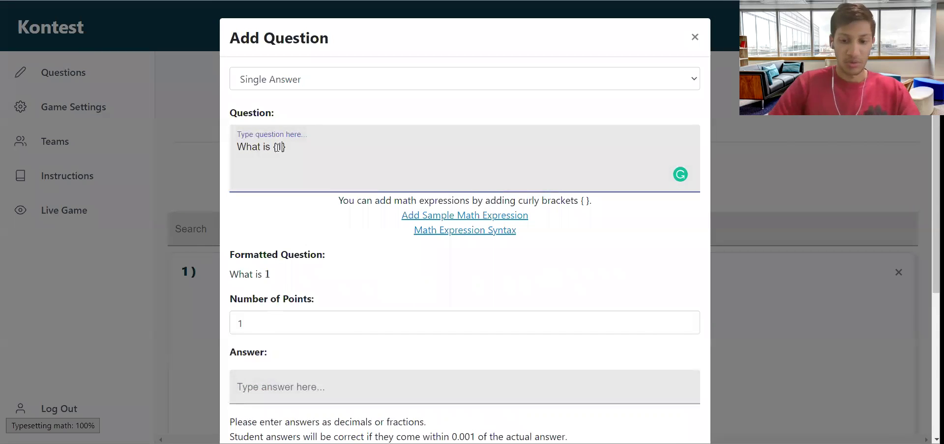
text( 1/3)
Enter the fraction 5/6 as the answer to the single-answer question.
scroll(327, 164, down, 4)
click(328, 164)
scroll(383, 204, up, 1)
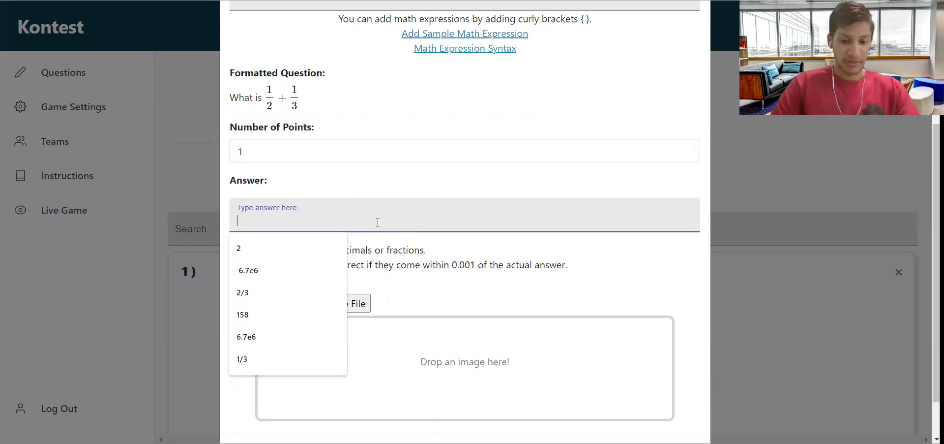
text(5/6)
Replace the answer with the decimal 0.8333333 and save the question.
triple_click(240, 224)
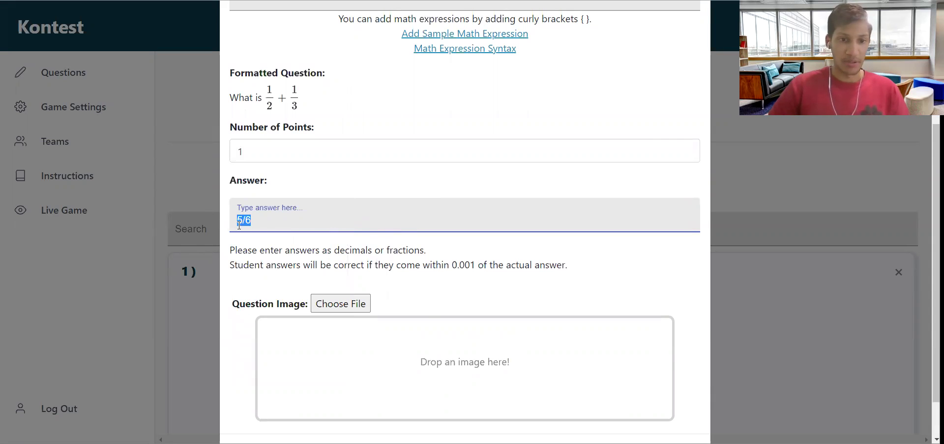
click(239, 224)
triple_click(248, 224)
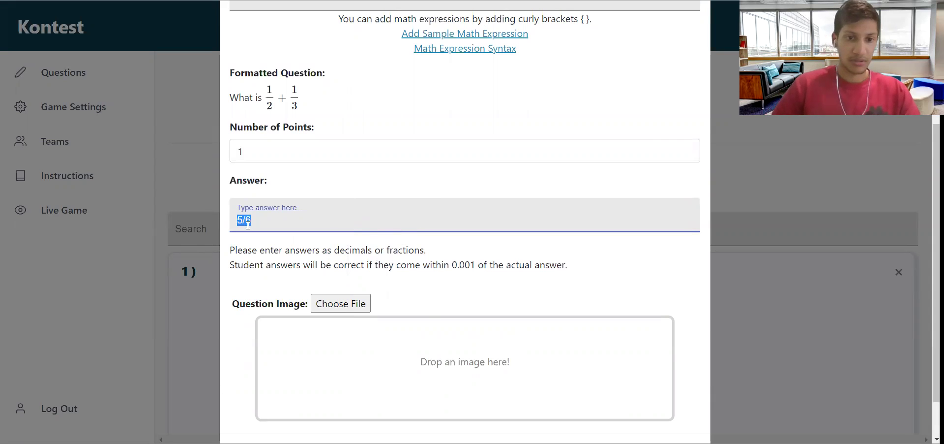
text(0.8333333)
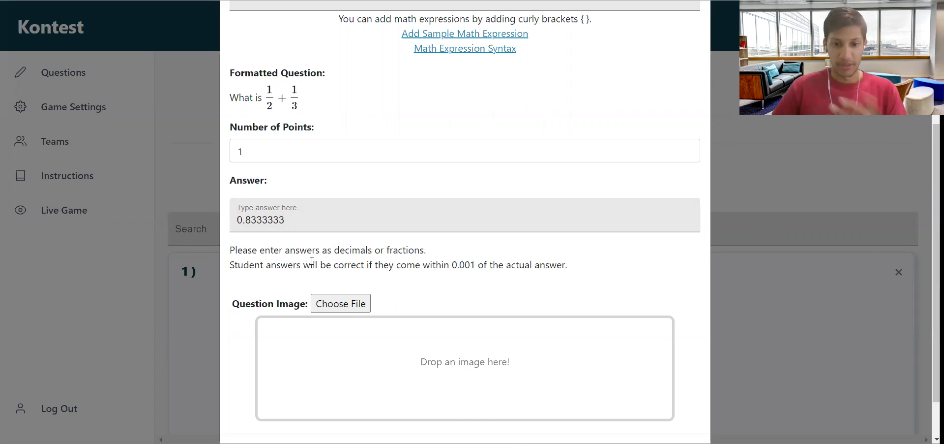
scroll(415, 249, up, 4)
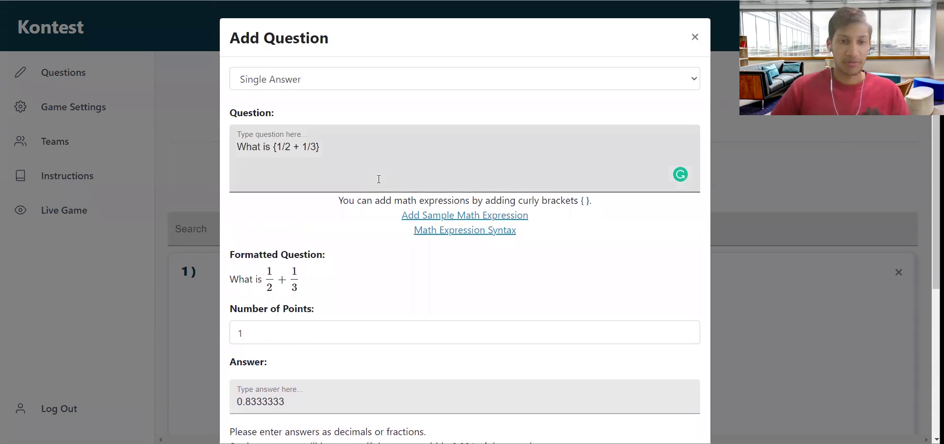
scroll(380, 179, down, 5)
click(453, 402)
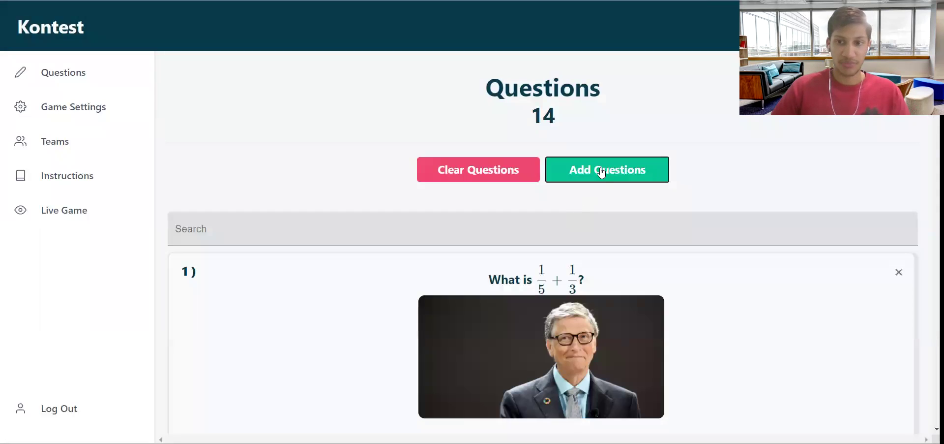
Start a new question and set its type to Multiple Choice.
click(605, 170)
click(369, 78)
click(352, 97)
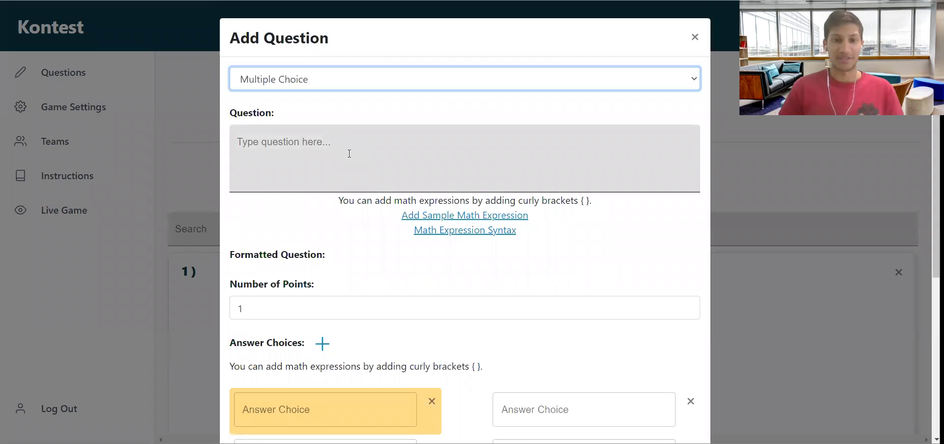
Enter {1} as the highlighted correct answer choice and {sqrt(2)} as the choice beside it.
scroll(354, 162, down, 3)
scroll(320, 158, up, 3)
scroll(318, 194, down, 4)
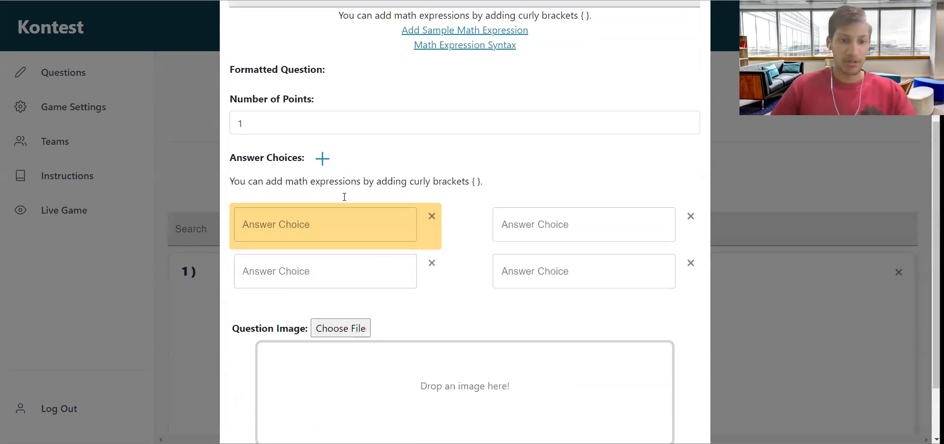
click(319, 205)
text({)
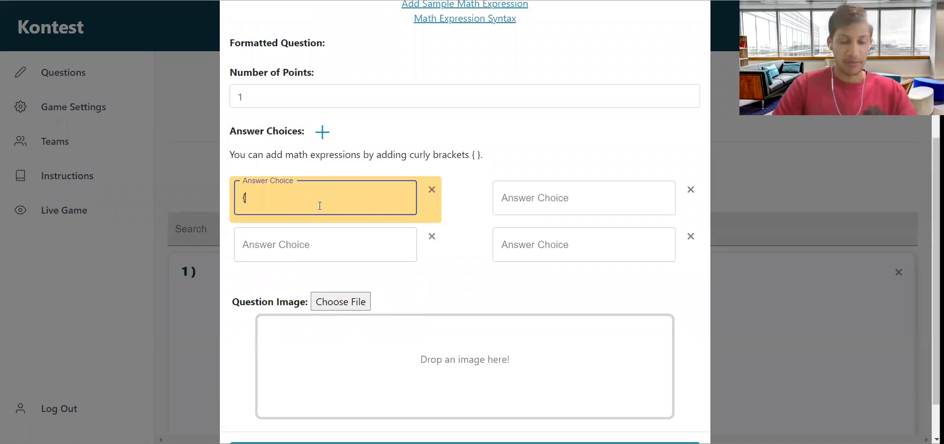
text(1})
click(547, 196)
text({s)
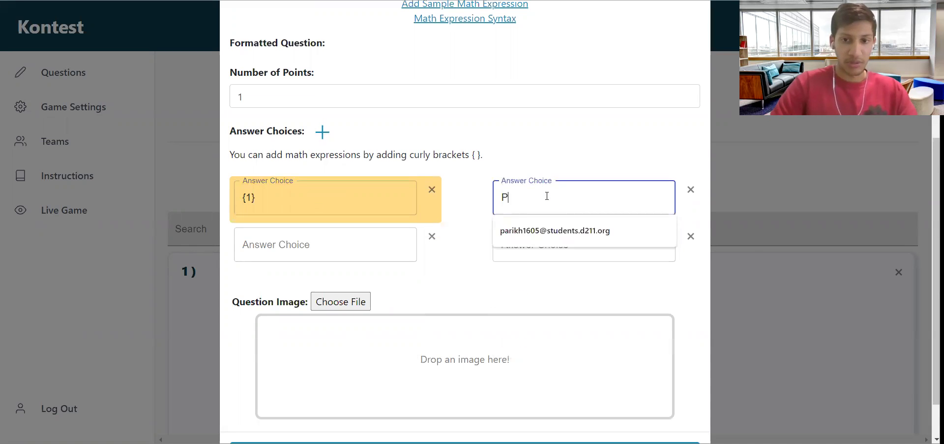
text(qr)
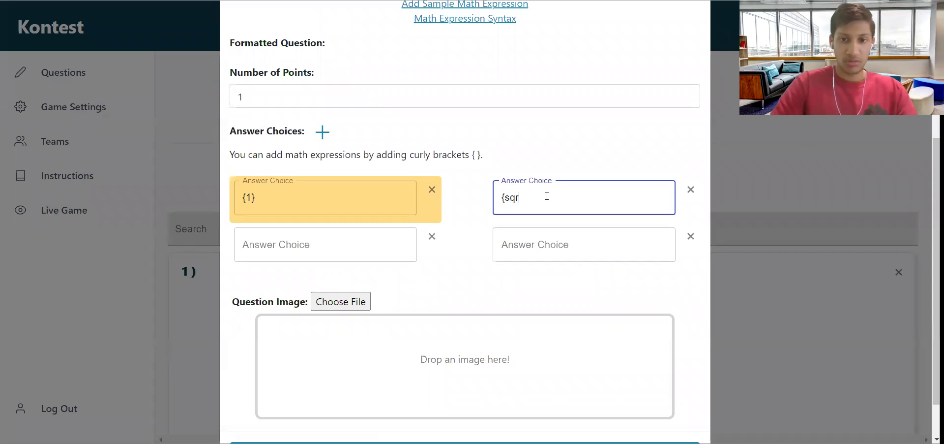
text(t(2)})
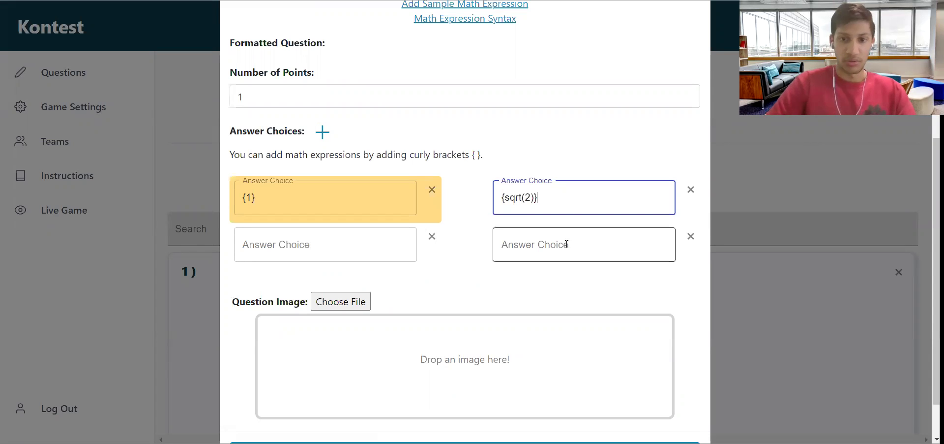
Fill the two remaining answer choices with {sqrt(3)} below {sqrt(2)} and Ocean below {1}.
click(551, 252)
text({sq)
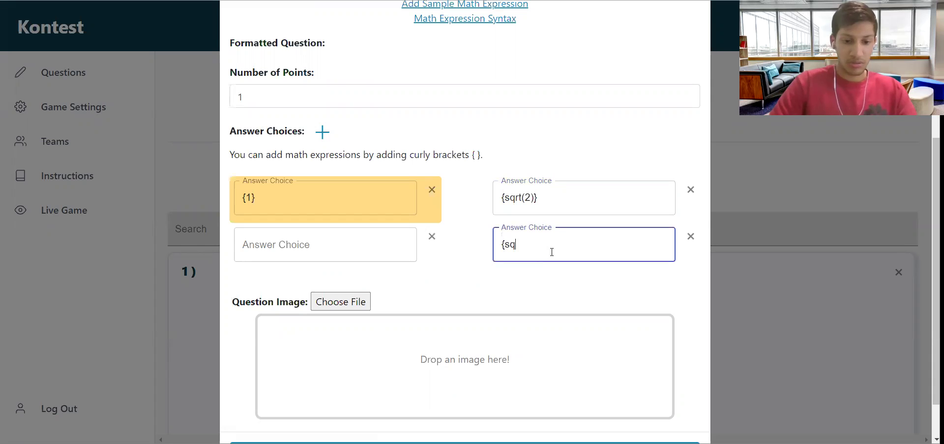
text(rt(3)})
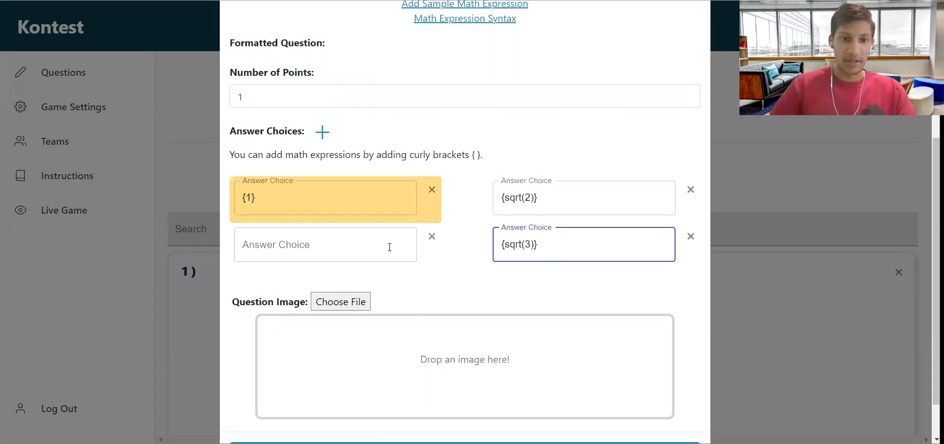
click(389, 247)
text(Ocean)
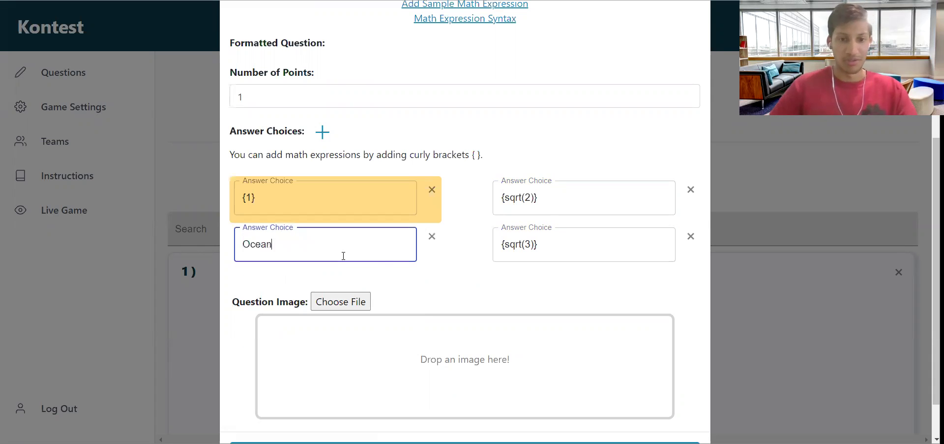
Enter "What is {0 + 1}?" as the question text and save the multiple-choice question.
scroll(382, 261, up, 2)
click(292, 49)
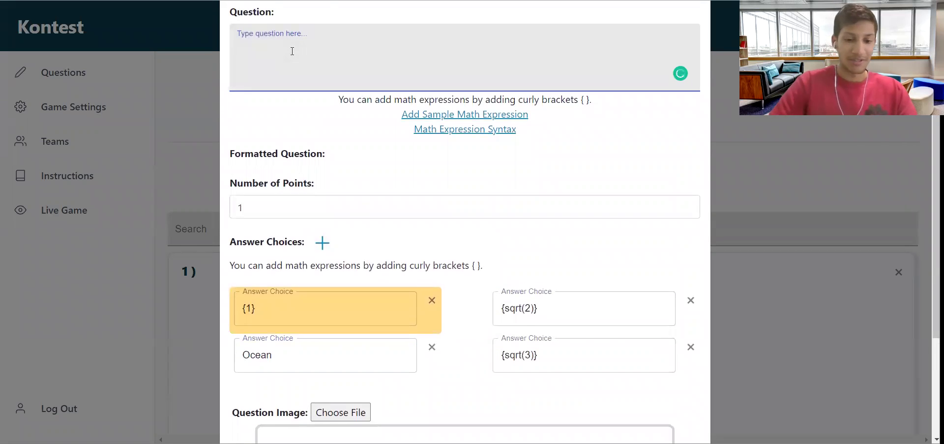
text(What is 0 +)
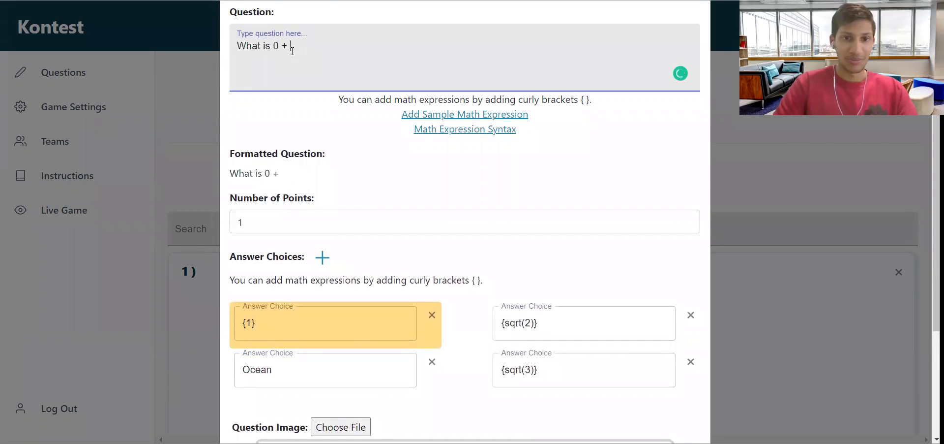
text( 1})
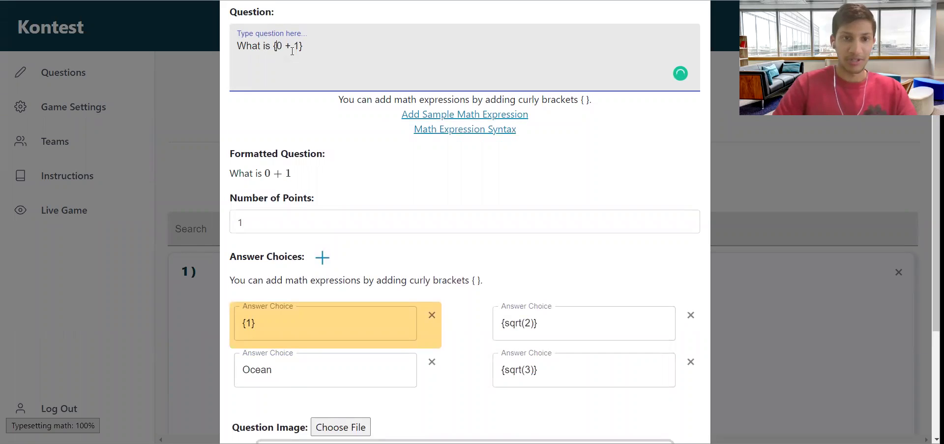
text({?)
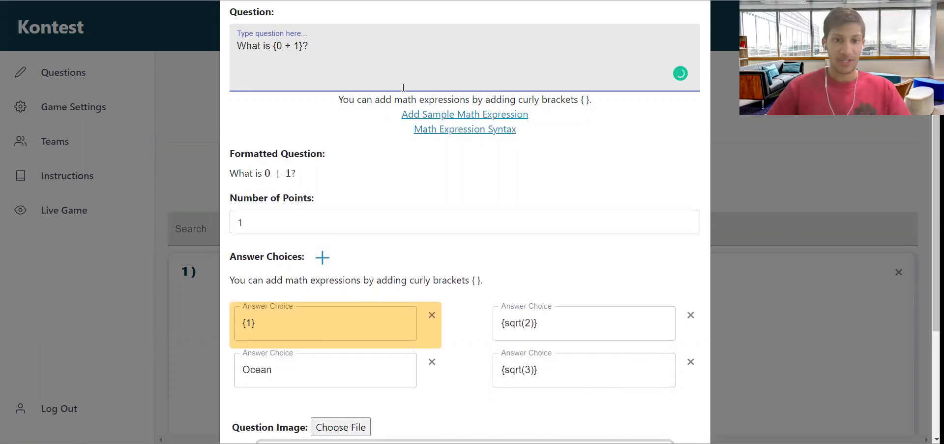
scroll(505, 405, down, 4)
click(505, 405)
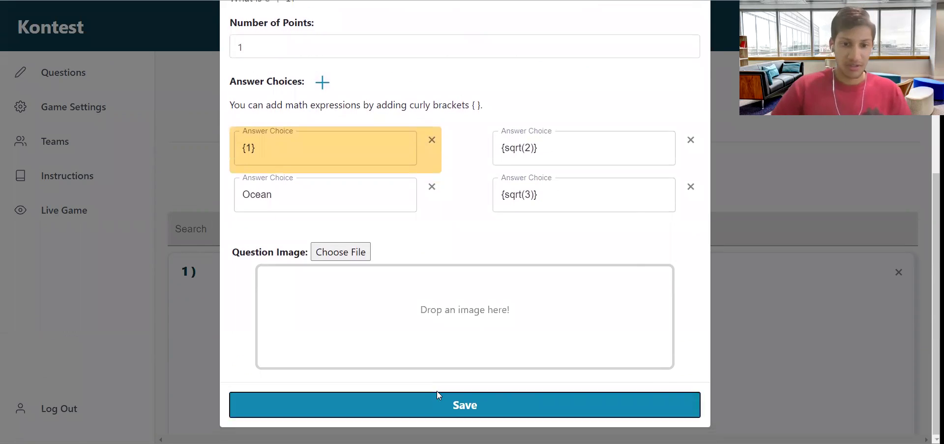
Switch to the student page of CS Independent Study Test Run 3 and join the game.
scroll(465, 300, down, 4)
scroll(467, 301, up, 4)
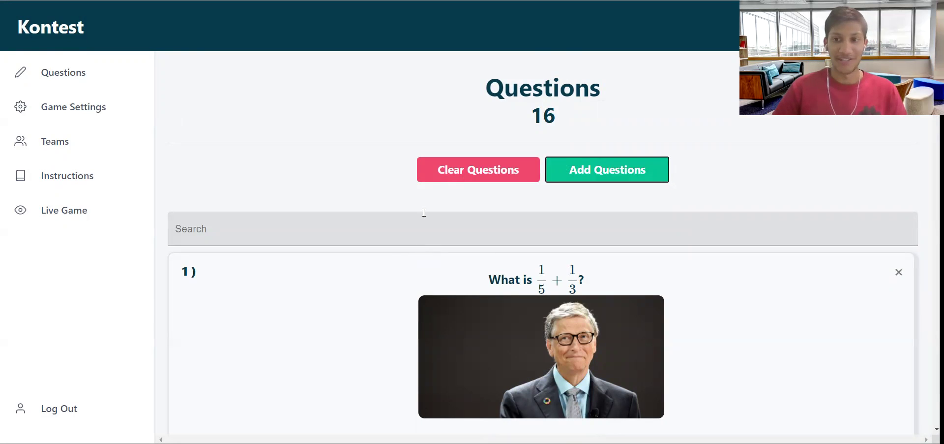
key(ctrl+Tab)
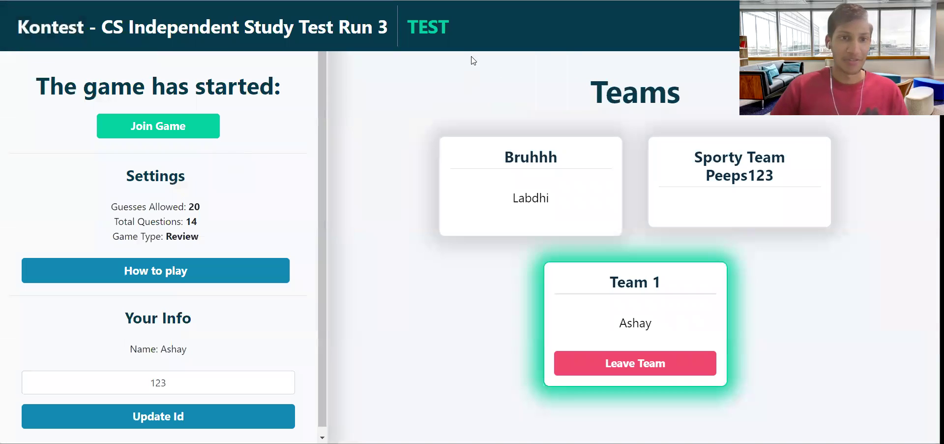
click(163, 127)
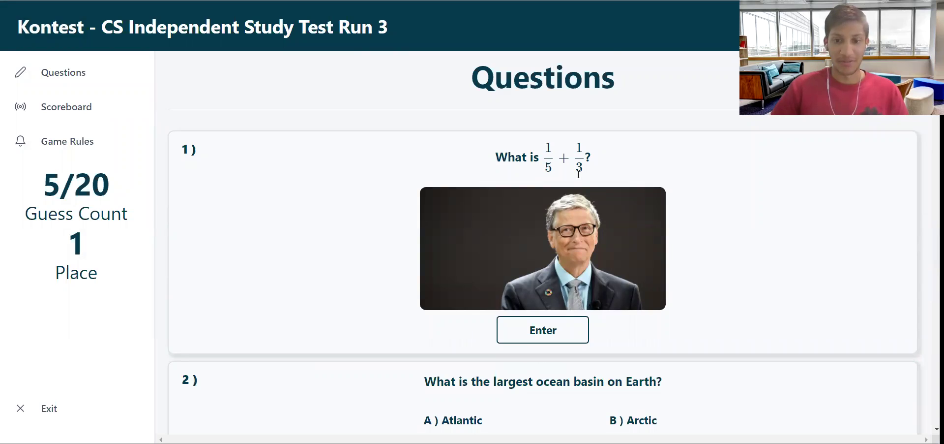
Submit 5/6 as the answer to question 15, "What is 1/2 + 1/3", and close its answer dialog.
scroll(579, 173, down, 10)
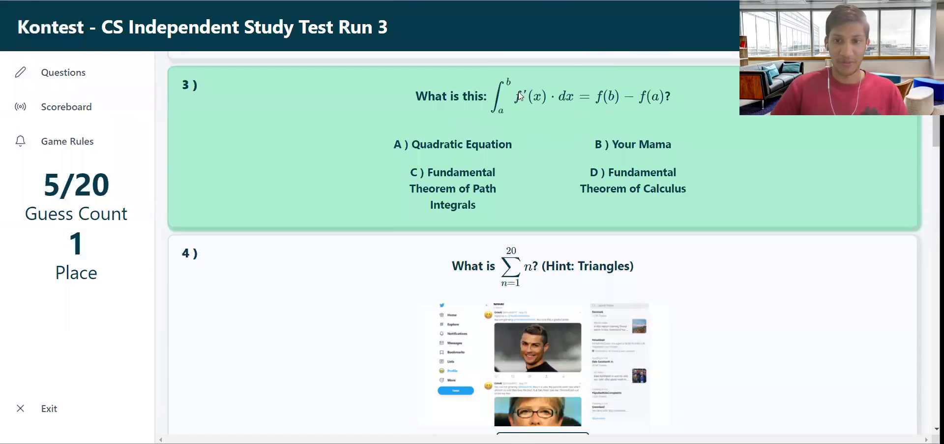
scroll(590, 118, down, 4)
scroll(531, 131, up, 2)
scroll(527, 158, down, 9)
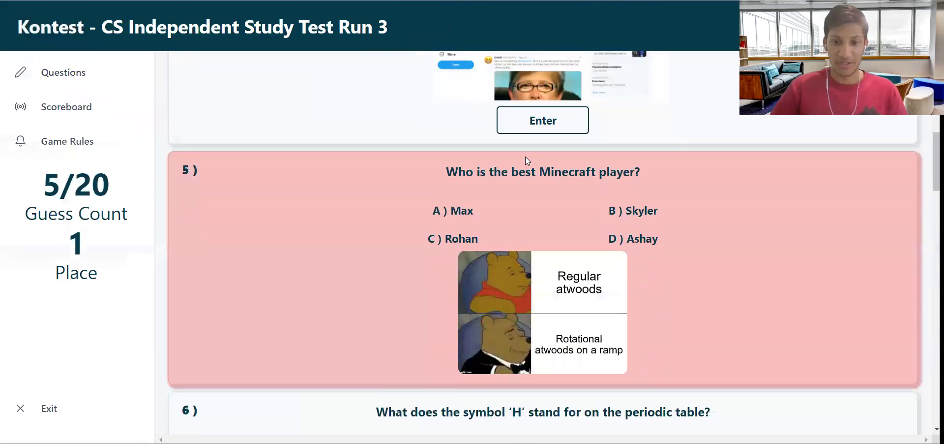
scroll(531, 165, down, 20)
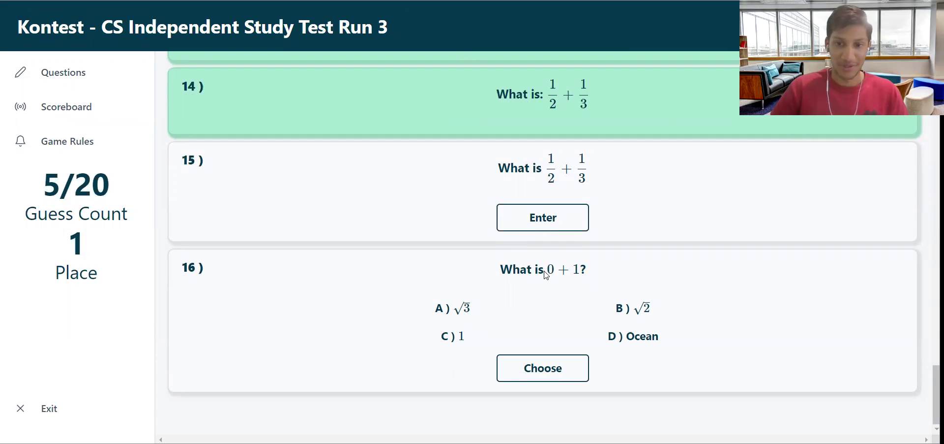
click(548, 222)
click(410, 218)
click(429, 218)
click(436, 218)
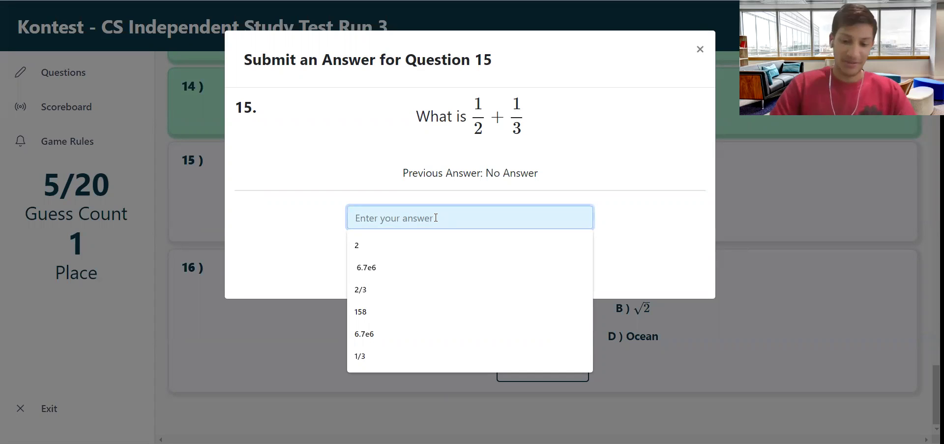
text(5/6)
key(Return)
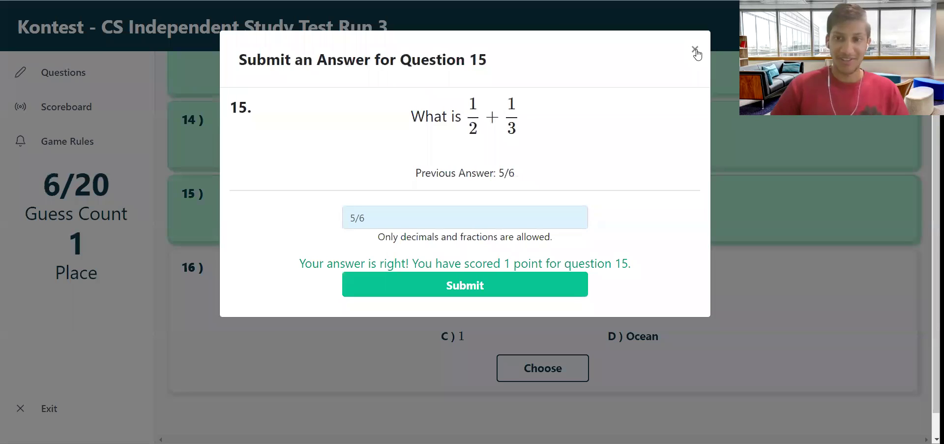
click(696, 51)
Submit choice C, 1, as the answer to question 16, "What is 0 + 1?", and close its answer dialog.
click(549, 366)
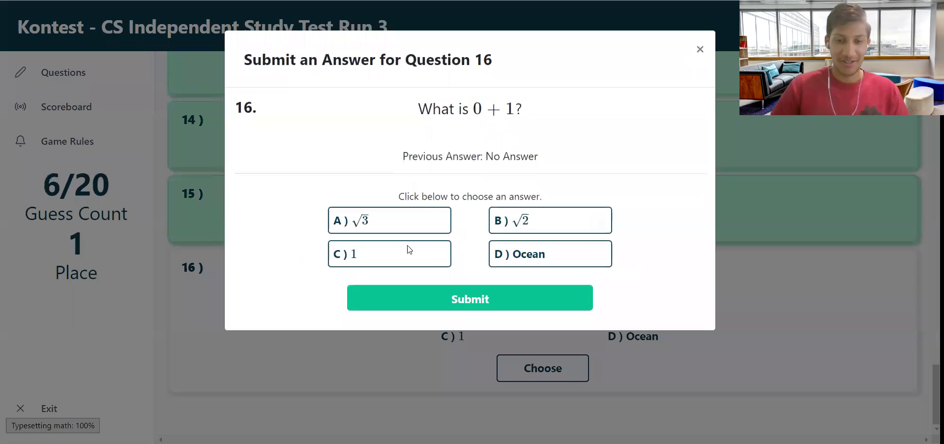
click(387, 261)
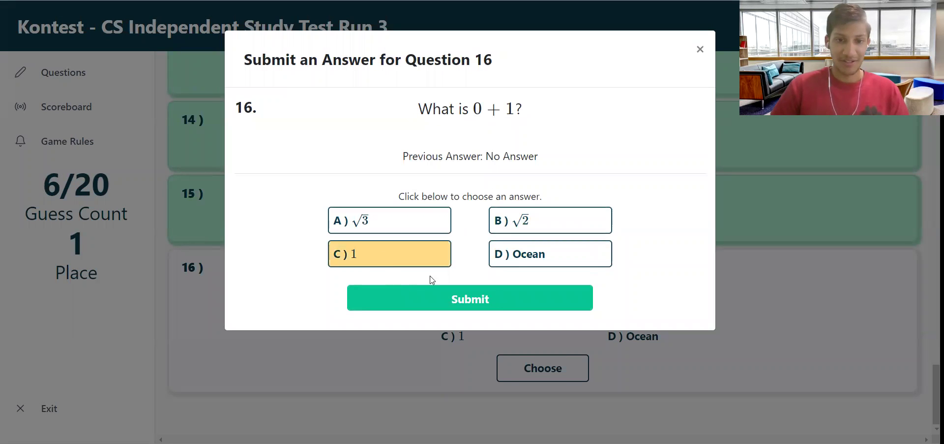
click(473, 304)
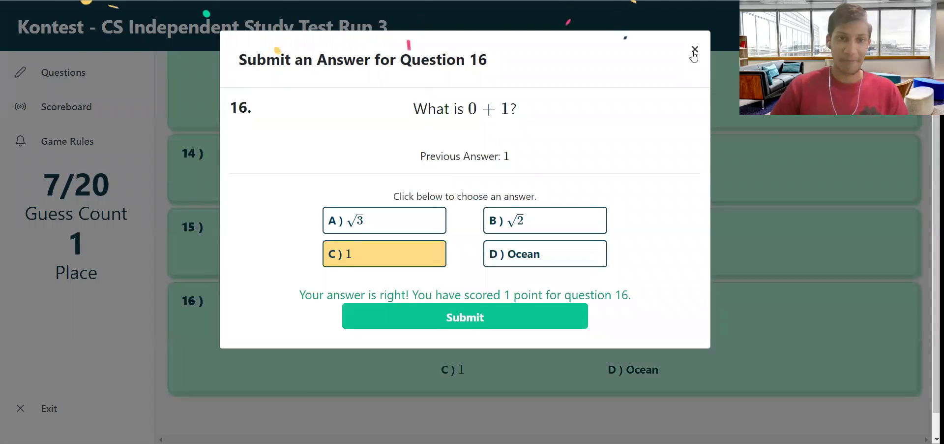
click(694, 51)
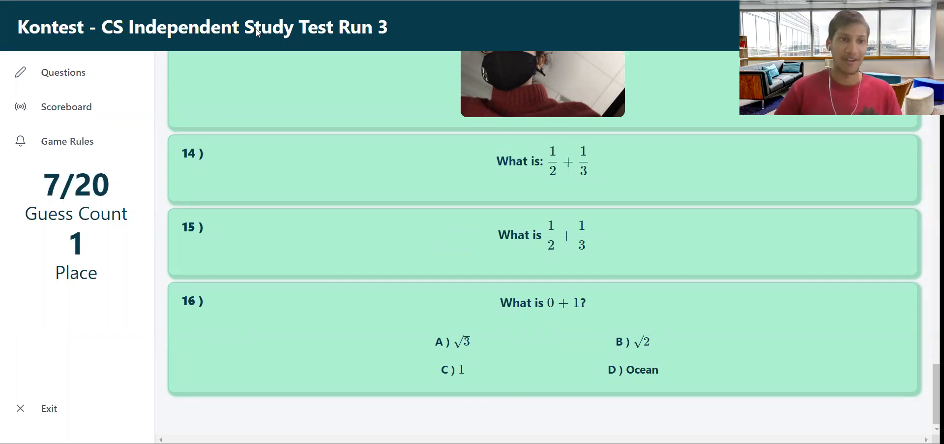
Switch back to the Kontest question list, examine the settings and image of question 1, and close it.
key(alt+Tab)
click(546, 281)
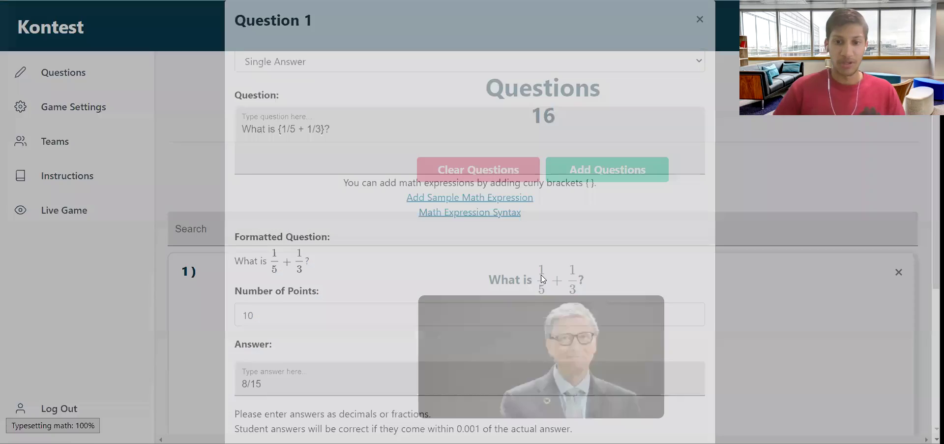
scroll(499, 239, down, 8)
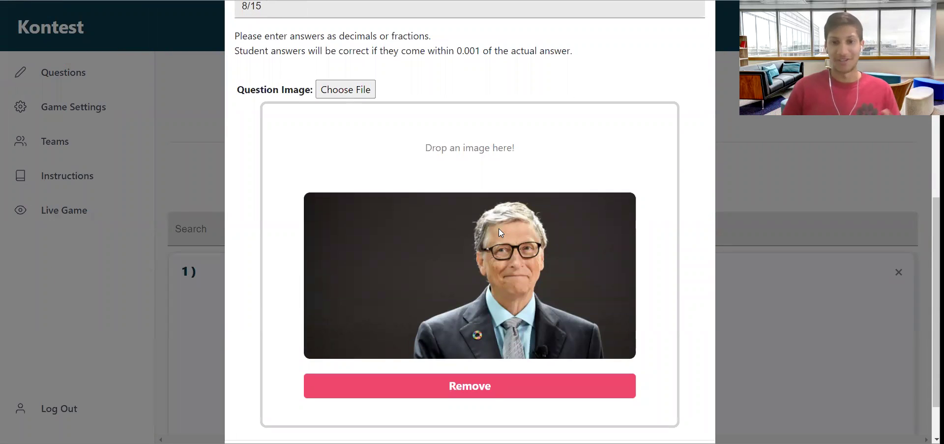
scroll(526, 179, up, 10)
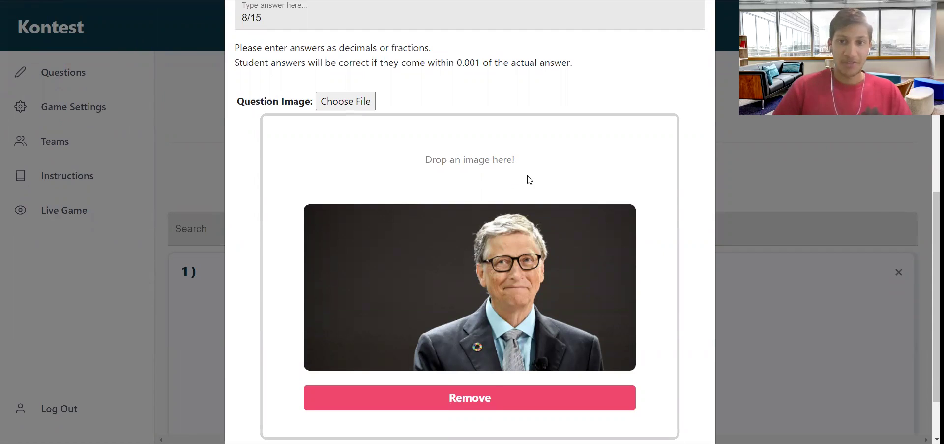
click(700, 38)
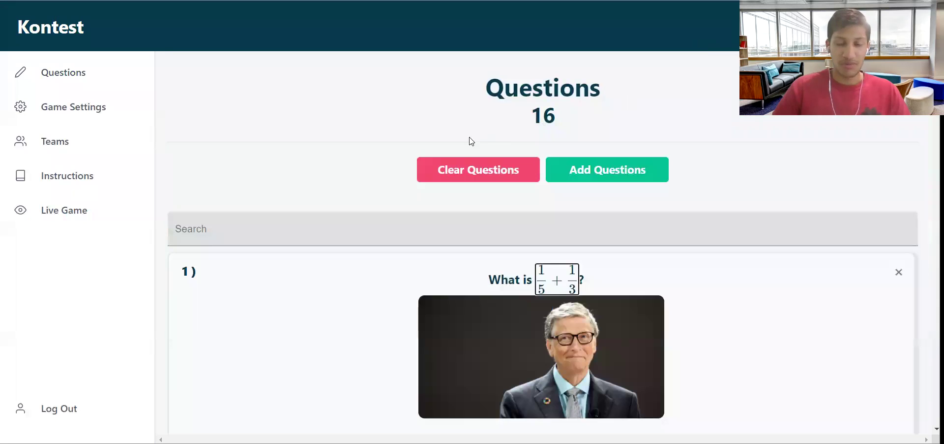